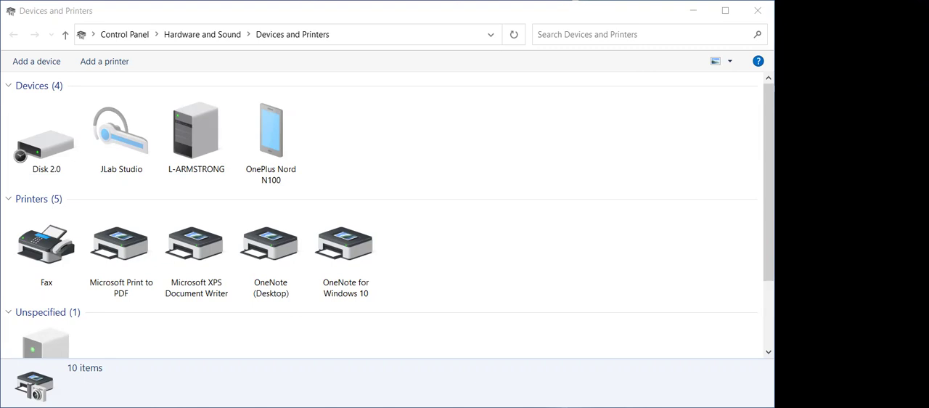
{"action": "left_click", "coordinate": [331, 390]}
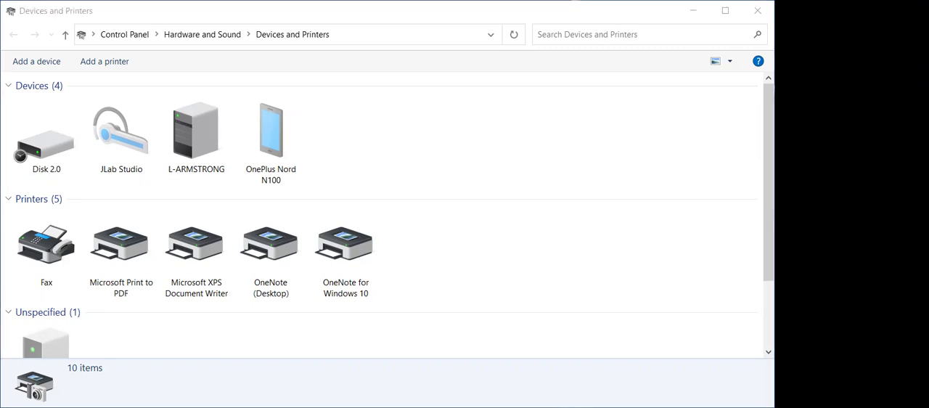